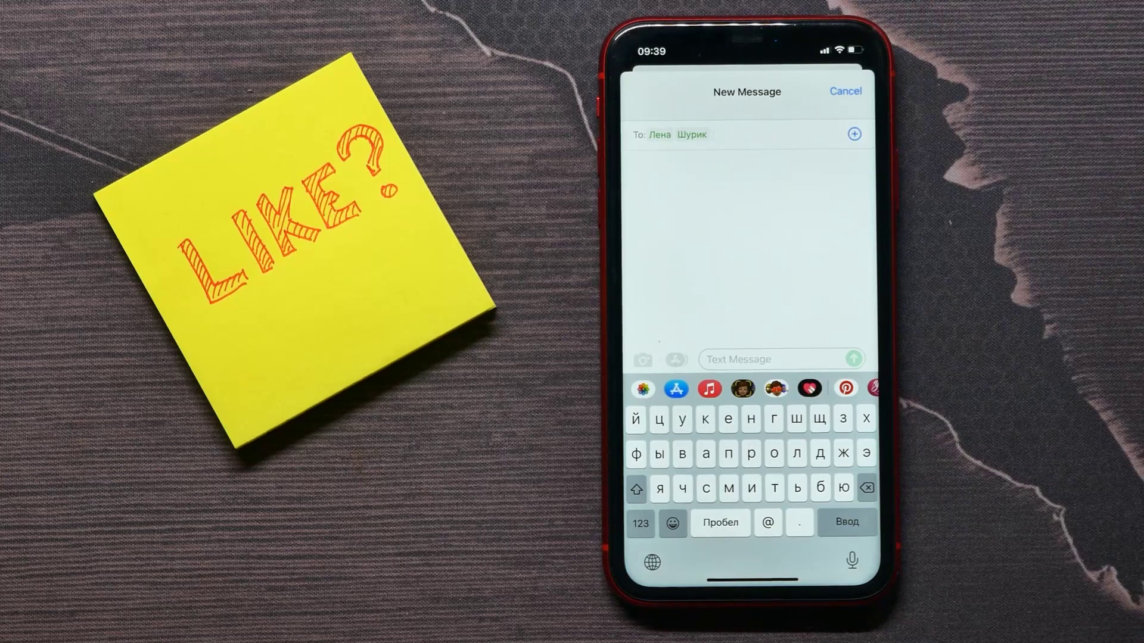
Enter the placeholder text 'Проллпнгрии' in the message body to Лена and Шурик
click(773, 359)
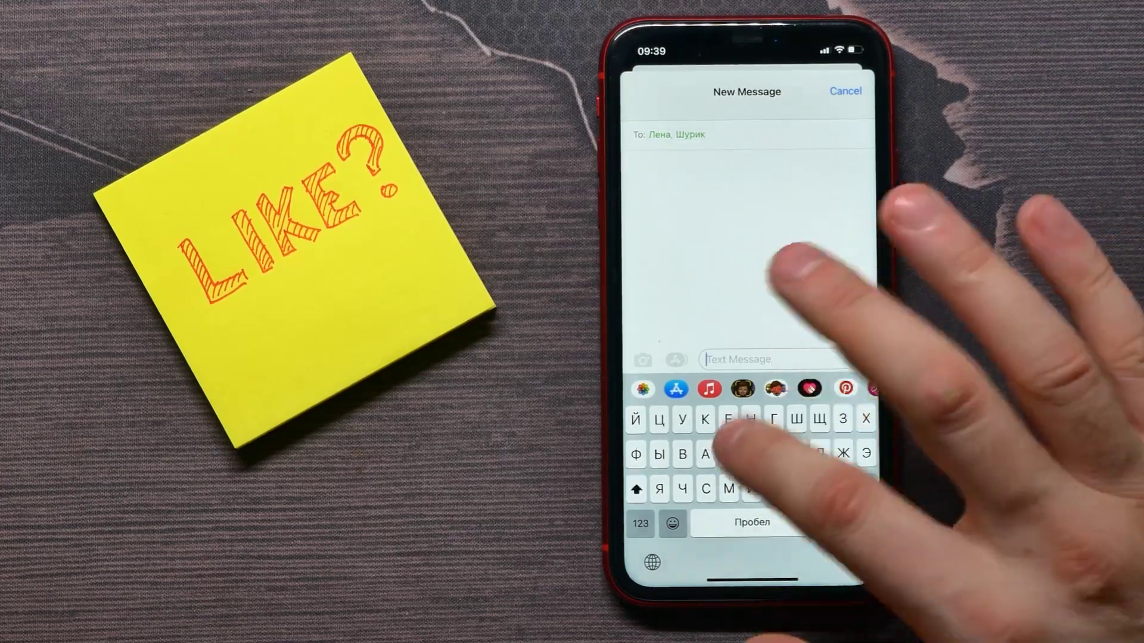
text(Пролллнгрии)
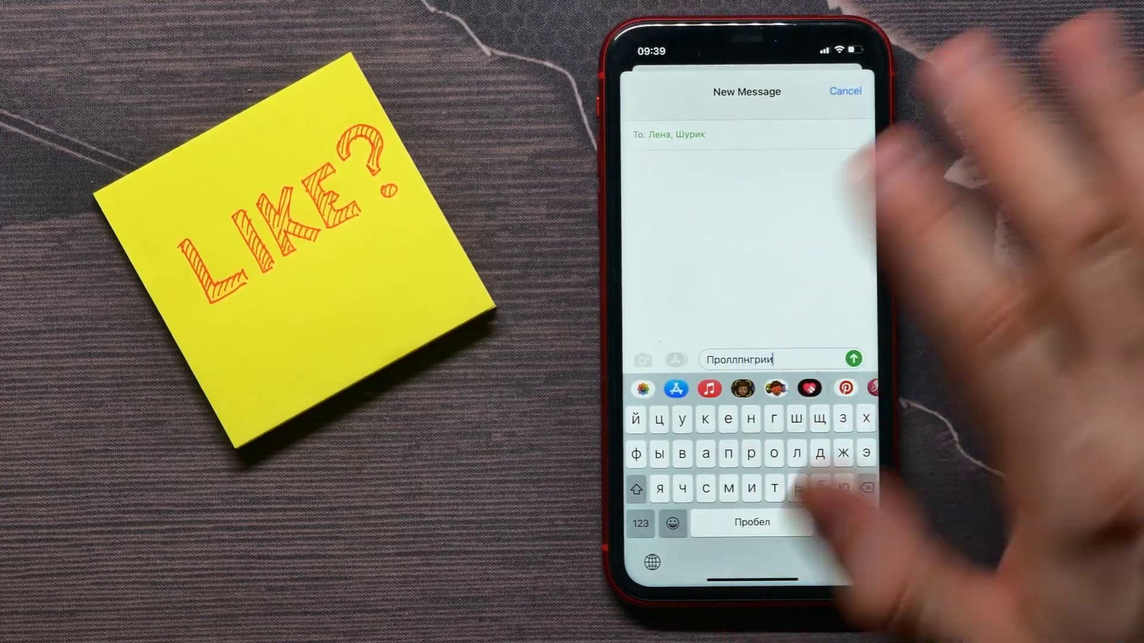